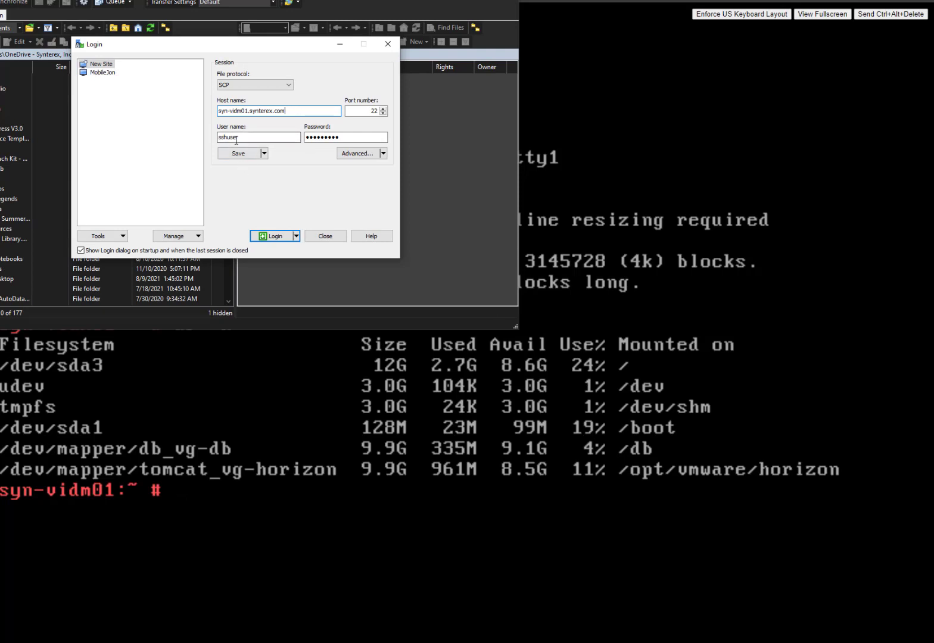
Connect to syn-vidm01.synterex.com over SCP, trusting its host key, and open the remote root directory
{"action": "left_click", "coordinate": [275, 238]}
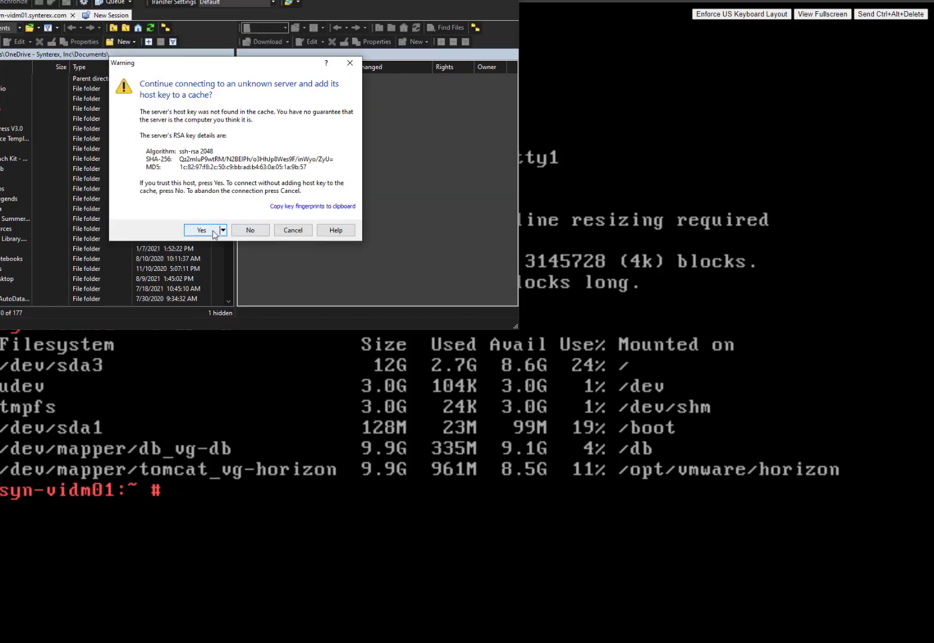
{"action": "left_click", "coordinate": [202, 230]}
{"action": "left_click", "coordinate": [273, 217]}
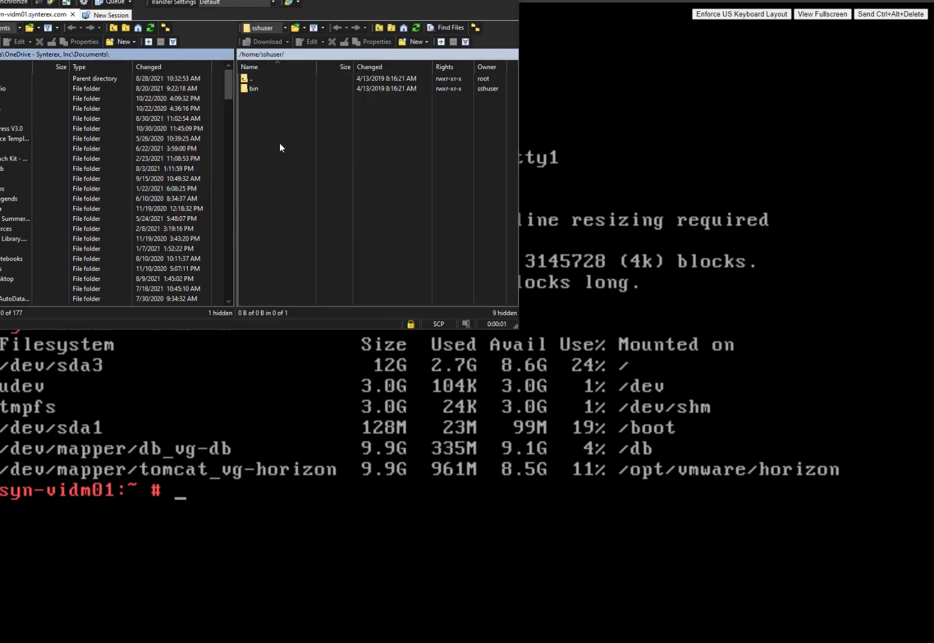
{"action": "left_click", "coordinate": [283, 29]}
{"action": "left_click", "coordinate": [276, 37]}
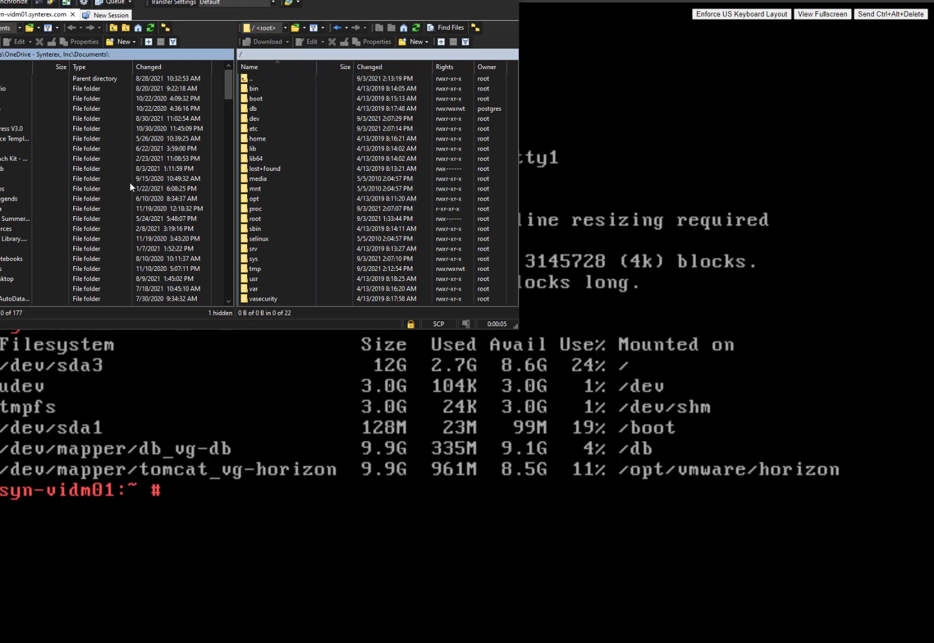
Open the Downloads folder of the local user profile in the local file list
{"action": "left_click", "coordinate": [19, 28]}
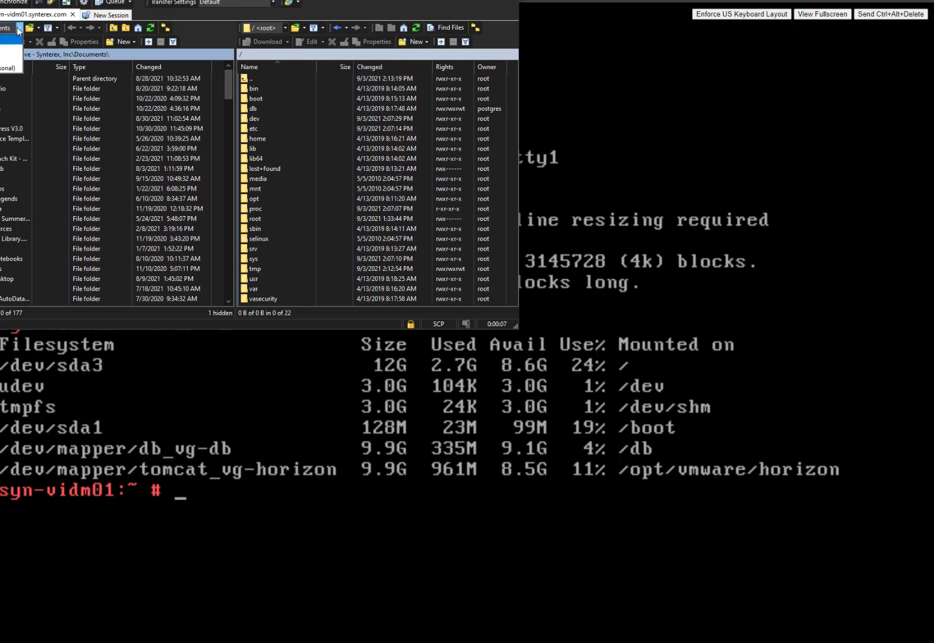
{"action": "left_click", "coordinate": [7, 58]}
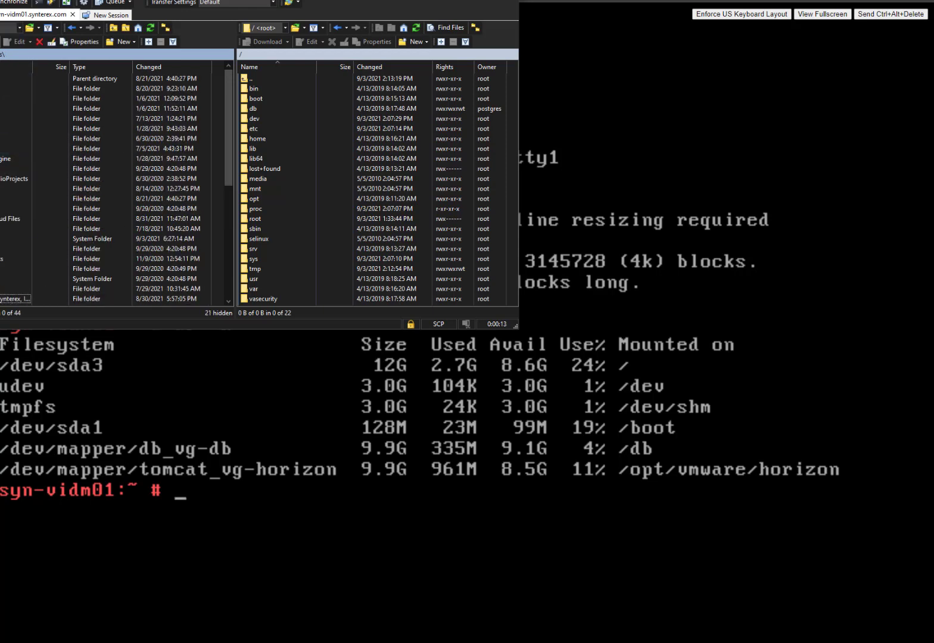
{"action": "double_click", "coordinate": [12, 239]}
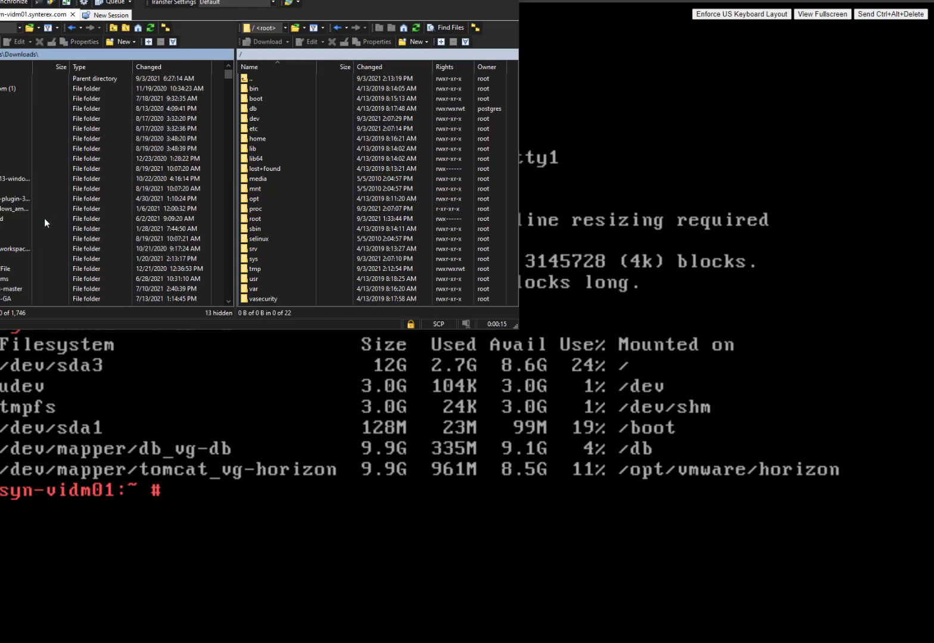
{"action": "scroll", "coordinate": [44, 219], "scroll_direction": "down", "scroll_amount": 10}
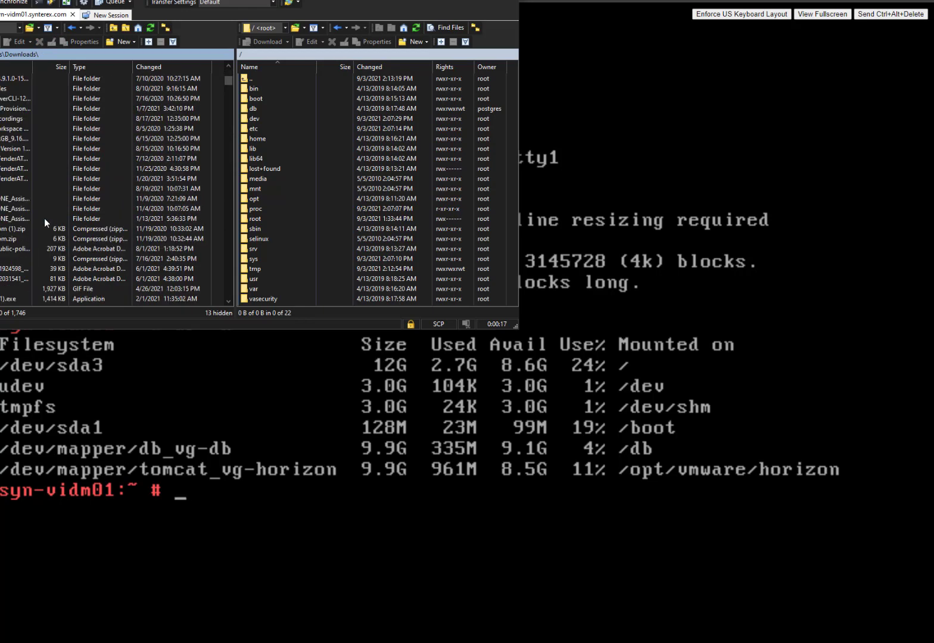
{"action": "scroll", "coordinate": [44, 220], "scroll_direction": "down", "scroll_amount": 1}
Sort the local Downloads folder by newest change date and select dualbootupdate.tar.gz
{"action": "left_click", "coordinate": [163, 66]}
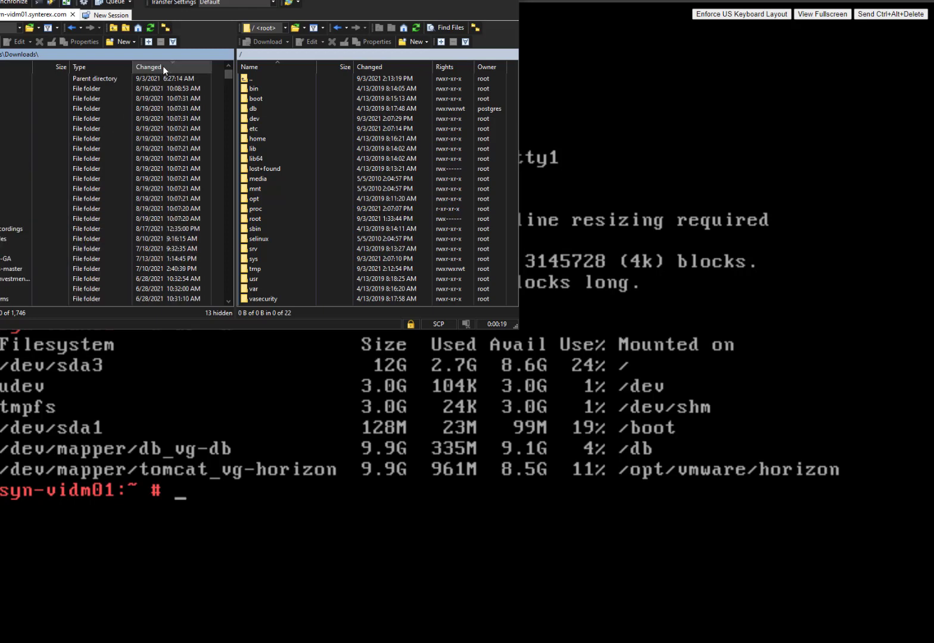
{"action": "scroll", "coordinate": [3, 168], "scroll_direction": "down", "scroll_amount": 1}
{"action": "scroll", "coordinate": [3, 168], "scroll_direction": "down", "scroll_amount": 5}
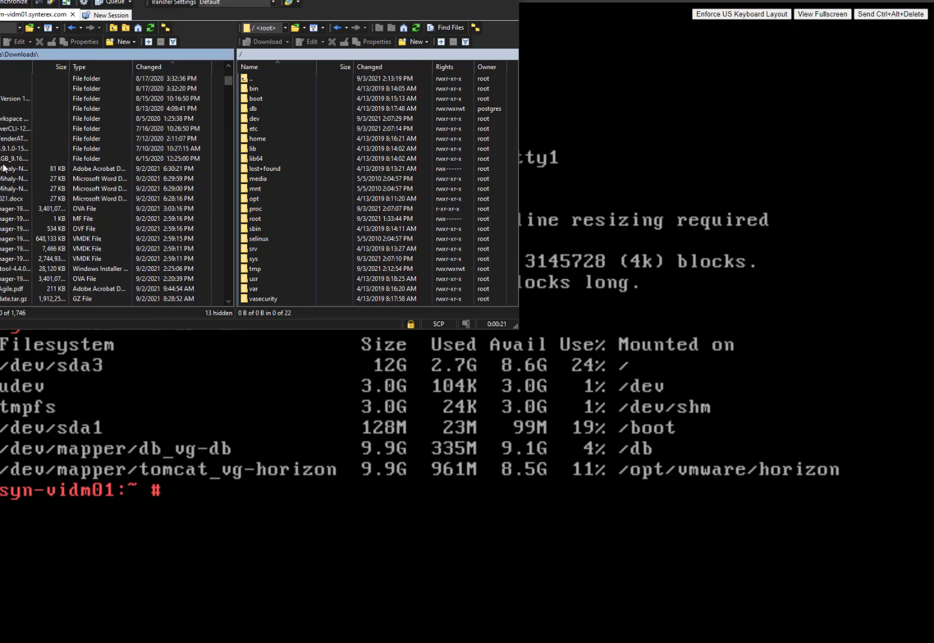
{"action": "scroll", "coordinate": [7, 179], "scroll_direction": "down", "scroll_amount": 2}
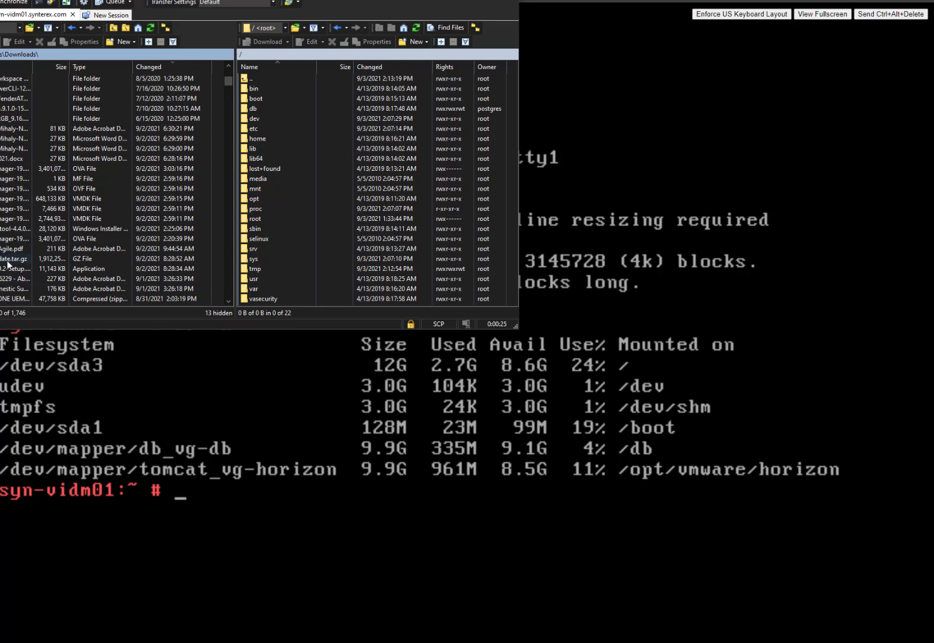
{"action": "left_click", "coordinate": [7, 261]}
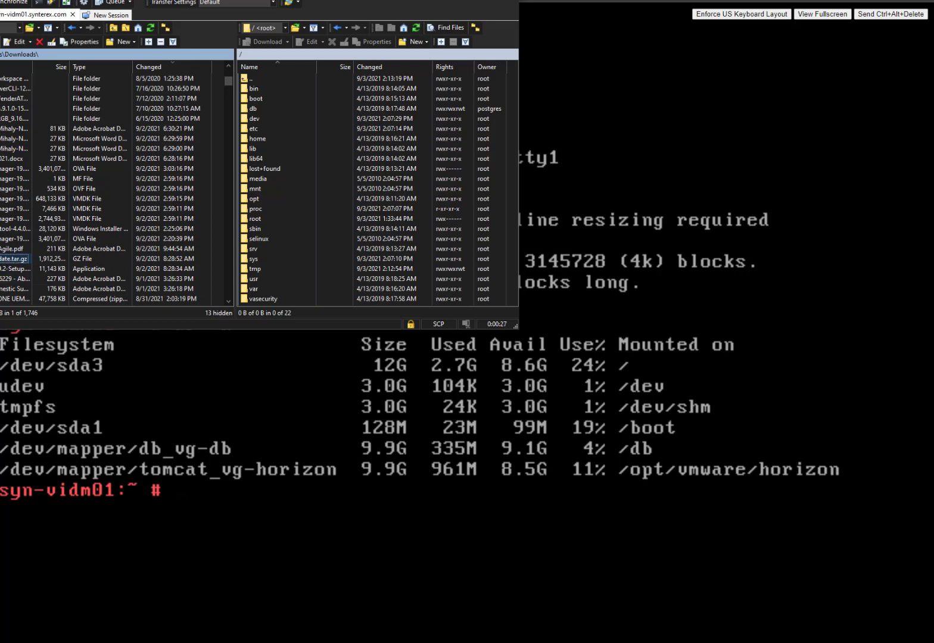
Open the remote /tmp directory and upload dualbootupdate.tar.gz from Downloads into it
{"action": "left_click", "coordinate": [286, 28]}
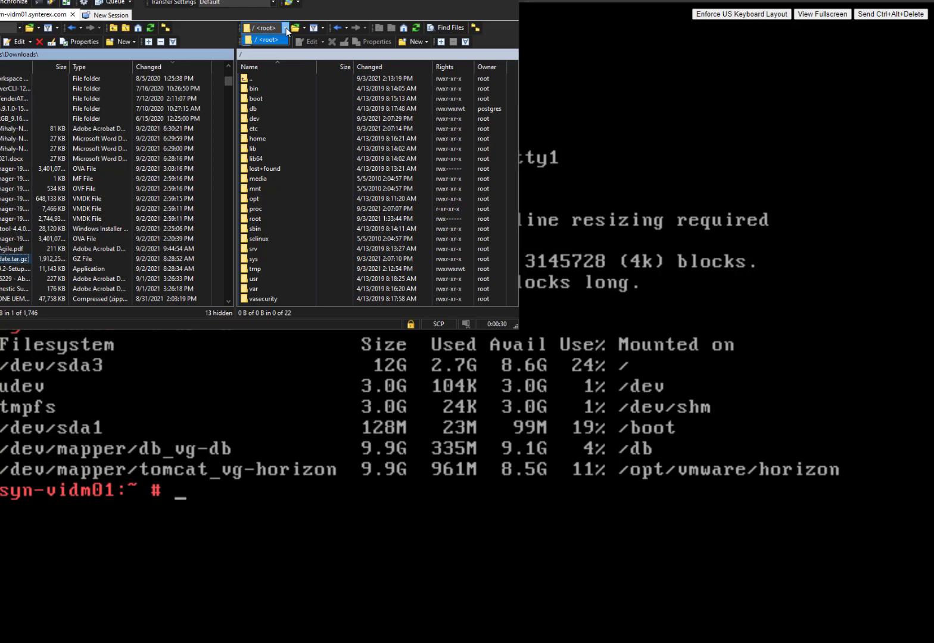
{"action": "double_click", "coordinate": [255, 269]}
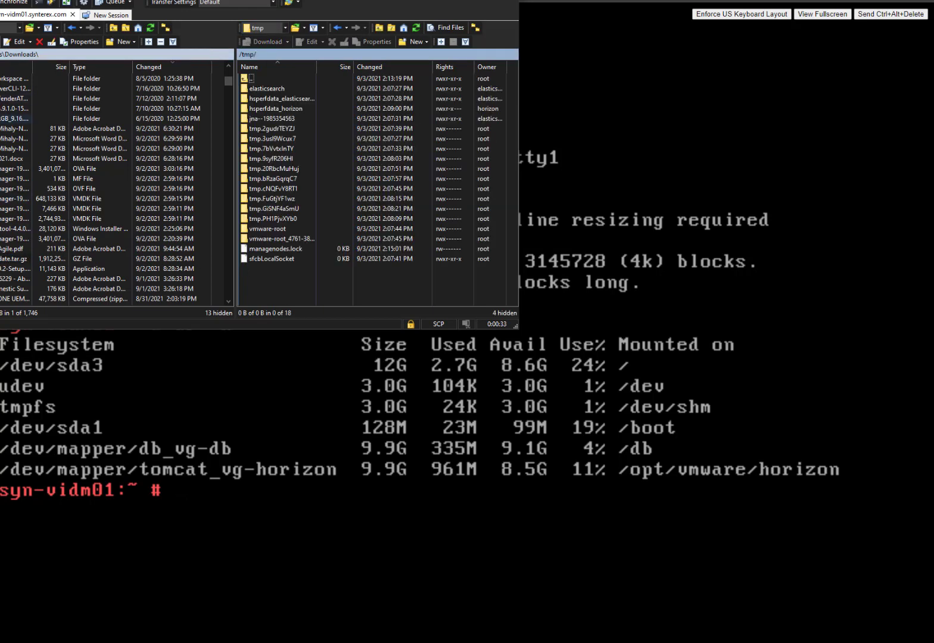
{"action": "left_click", "coordinate": [4, 260]}
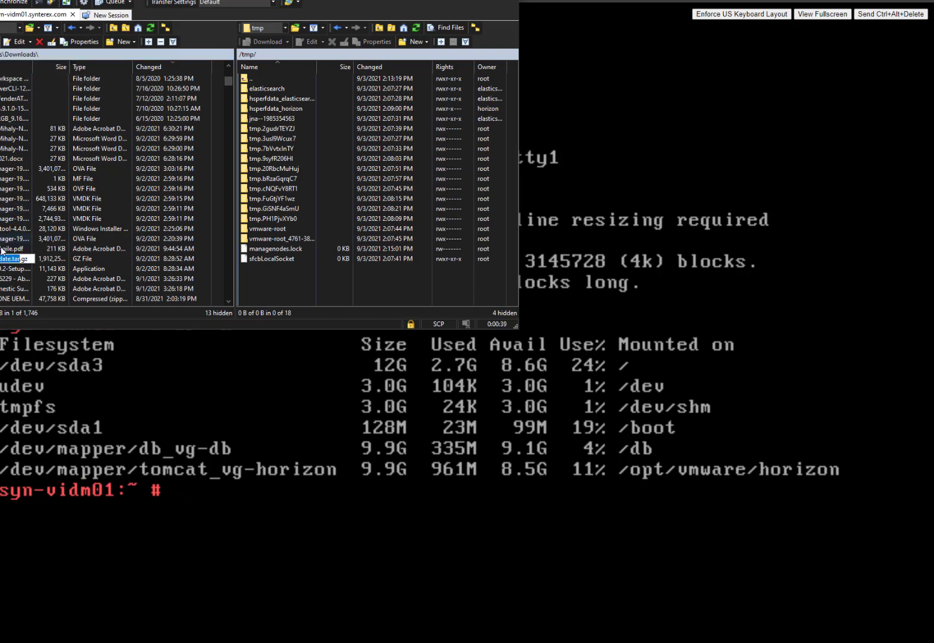
{"action": "left_click", "coordinate": [39, 262]}
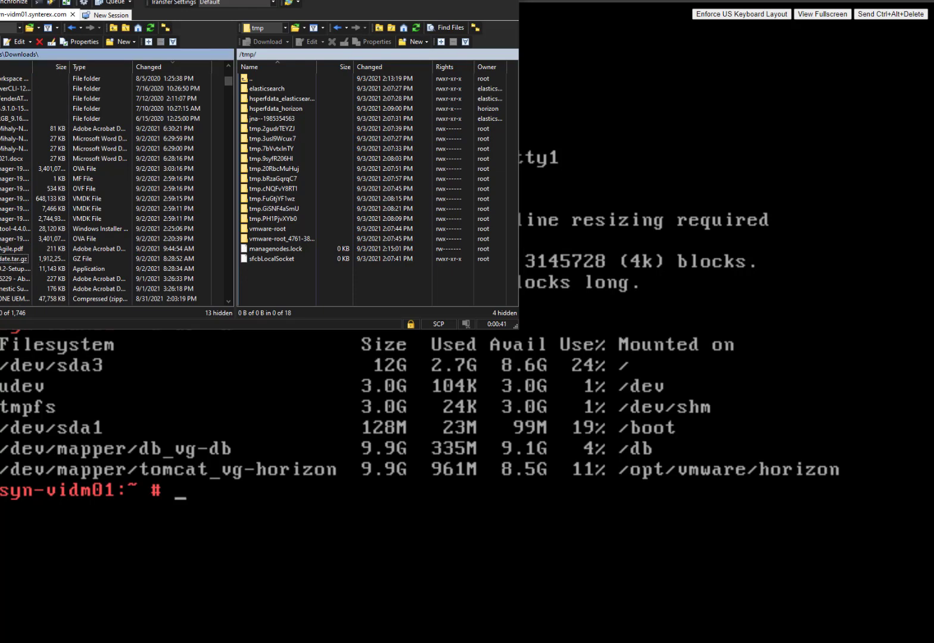
{"action": "key", "text": "F5"}
{"action": "left_click", "coordinate": [260, 181]}
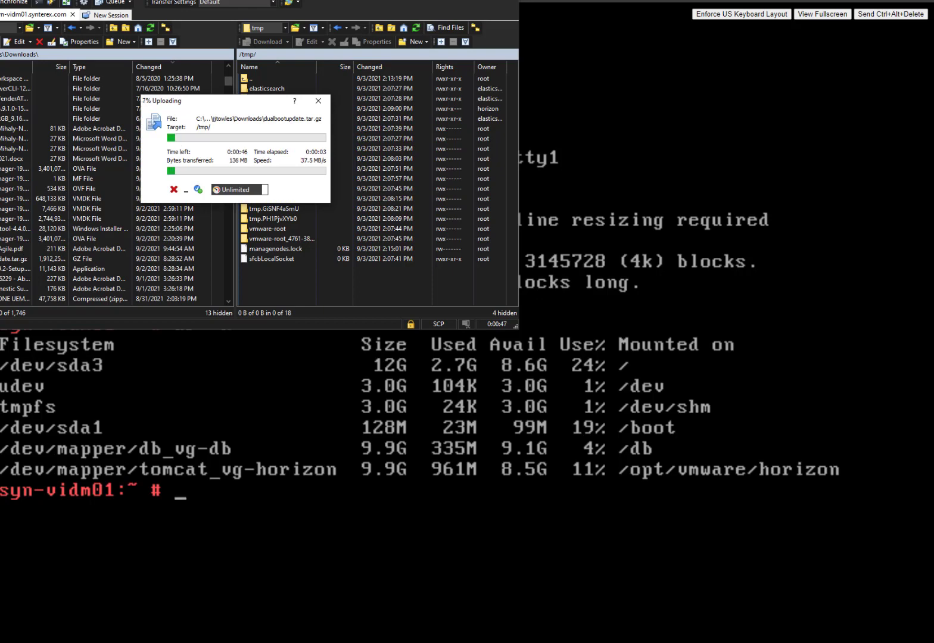
Switch to the SYN-VIDM01 virtual machine console, change to the /tmp directory and list its contents
{"action": "key", "text": "alt+Tab"}
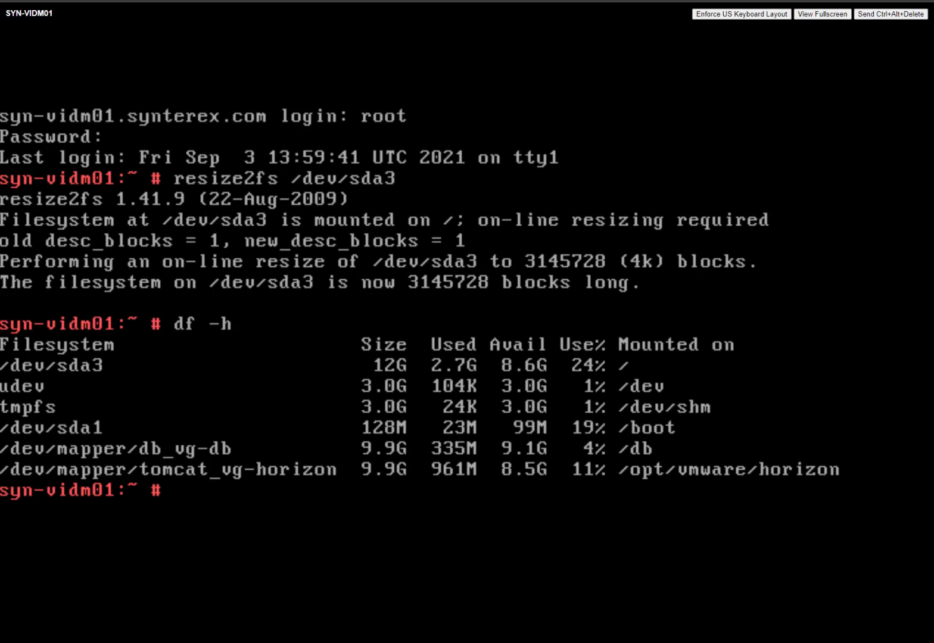
{"action": "type", "text": "cd /"}
{"action": "key", "text": "BackSpace"}
{"action": "type", "text": "/tmp"}
{"action": "key", "text": "Return"}
{"action": "type", "text": "ls"}
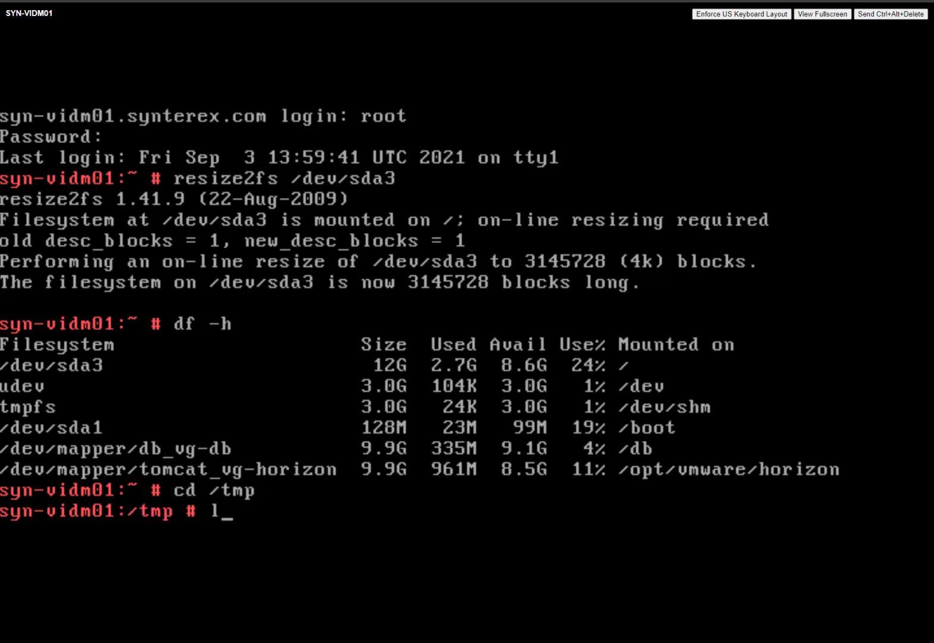
{"action": "key", "text": "Return"}
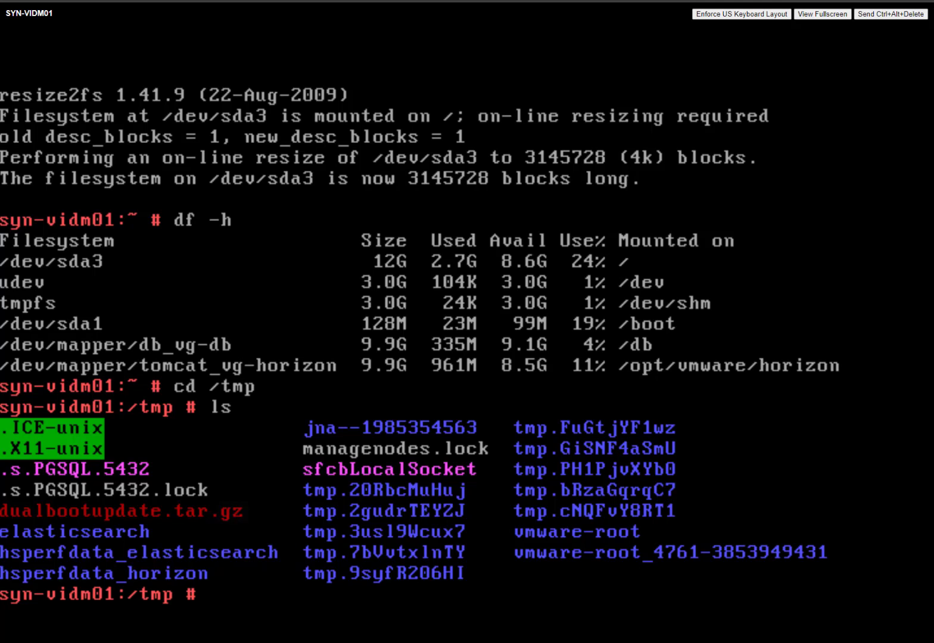
Move dualbootupdate.tar.gz from /tmp to /dualbootupdate.tar.gz with the mv command
{"action": "type", "text": "mv dua"}
{"action": "key", "text": "Tab"}
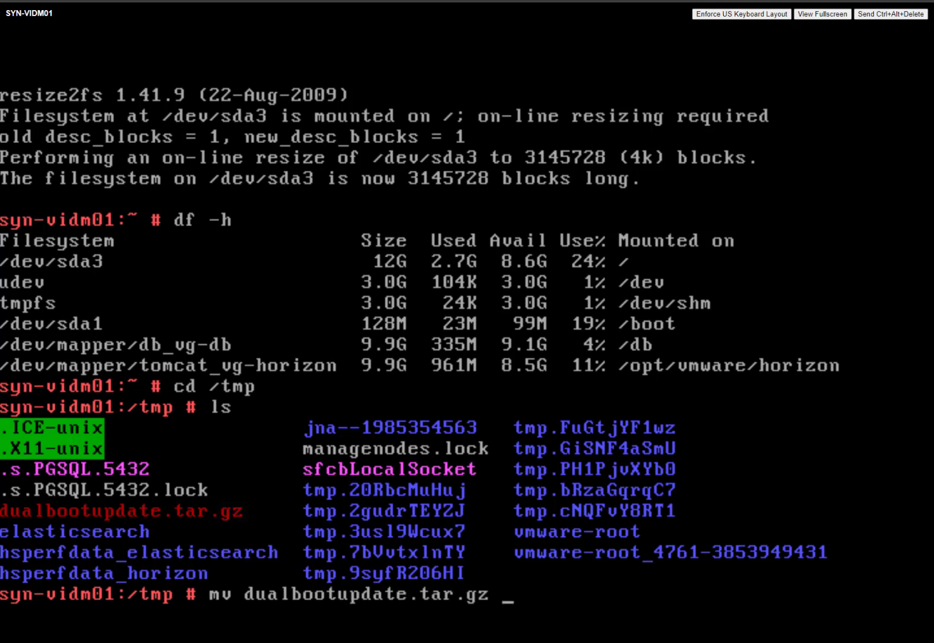
{"action": "type", "text": "/dualboot"}
{"action": "type", "text": "update.tar.g"}
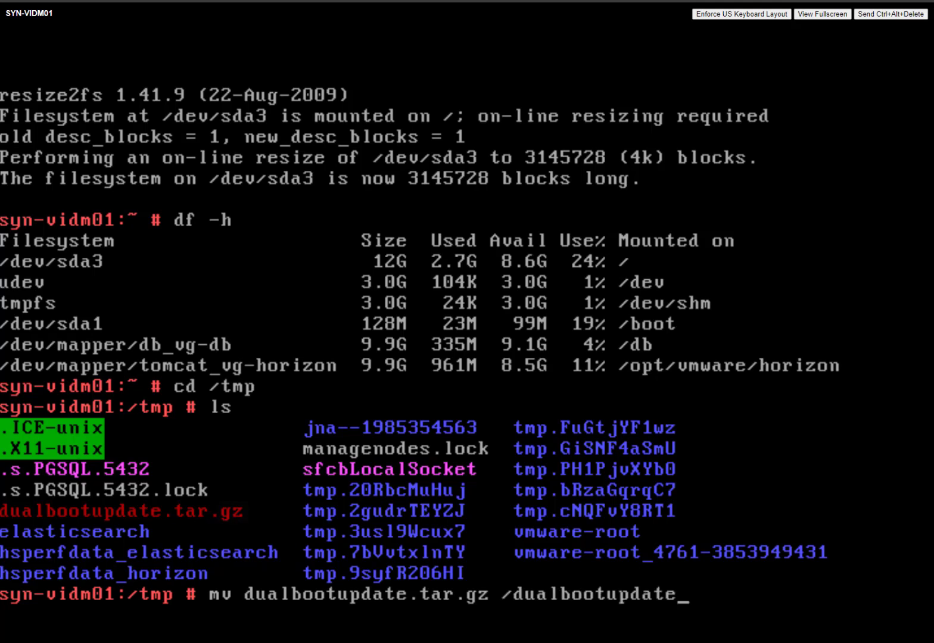
{"action": "type", "text": "z"}
{"action": "key", "text": "Return"}
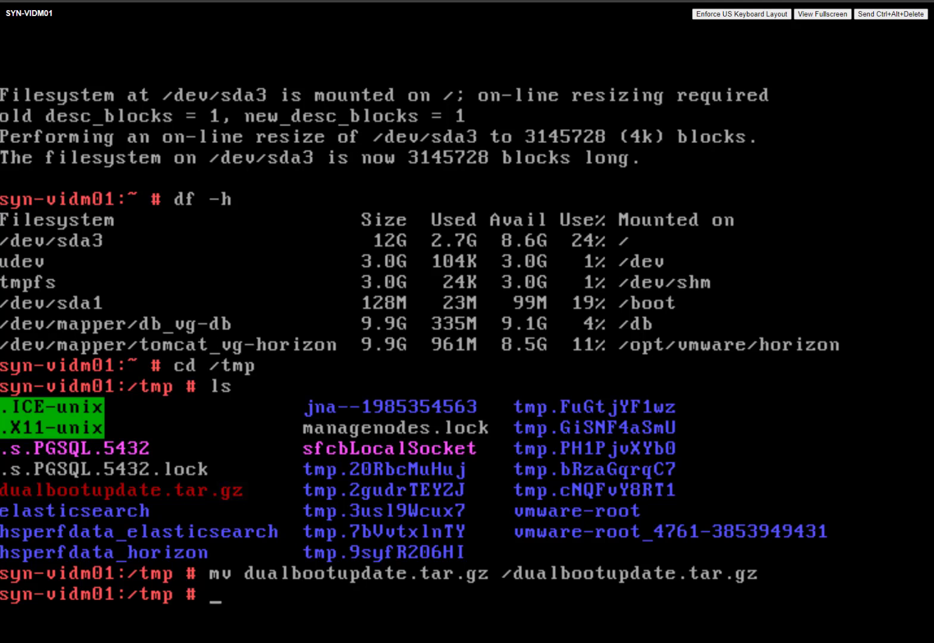
Update the appliance's update installer by running /usr/local/horizon/update/updatemgr.hzn updateinstaller
{"action": "type", "text": "usr/local/"}
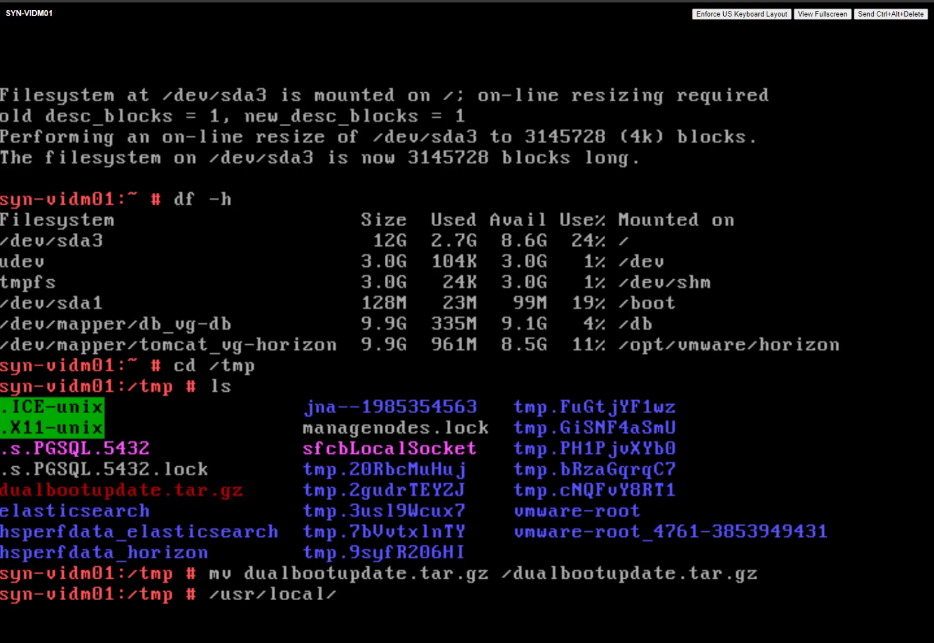
{"action": "type", "text": "horizon/u"}
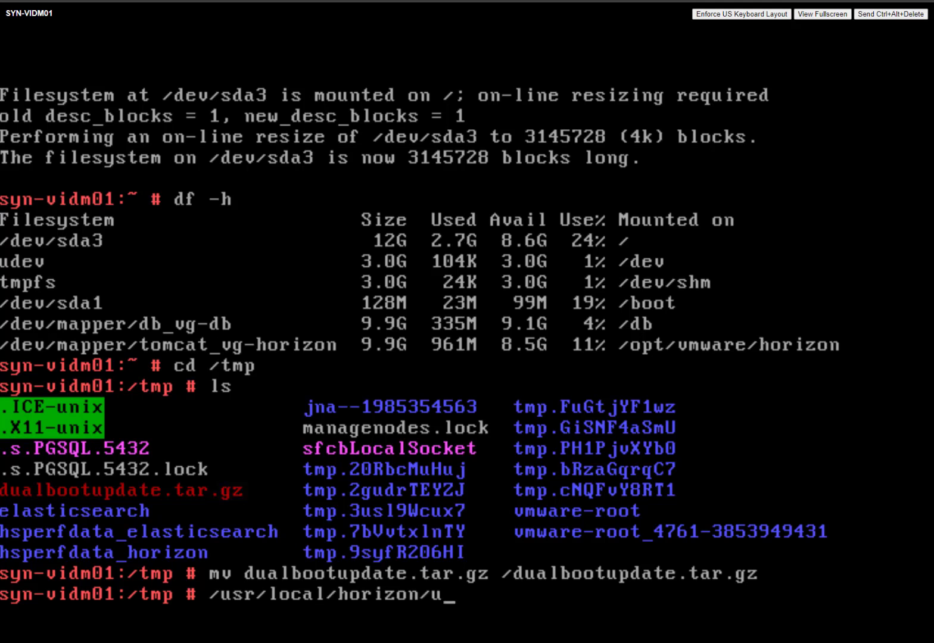
{"action": "type", "text": "pdate/updat"}
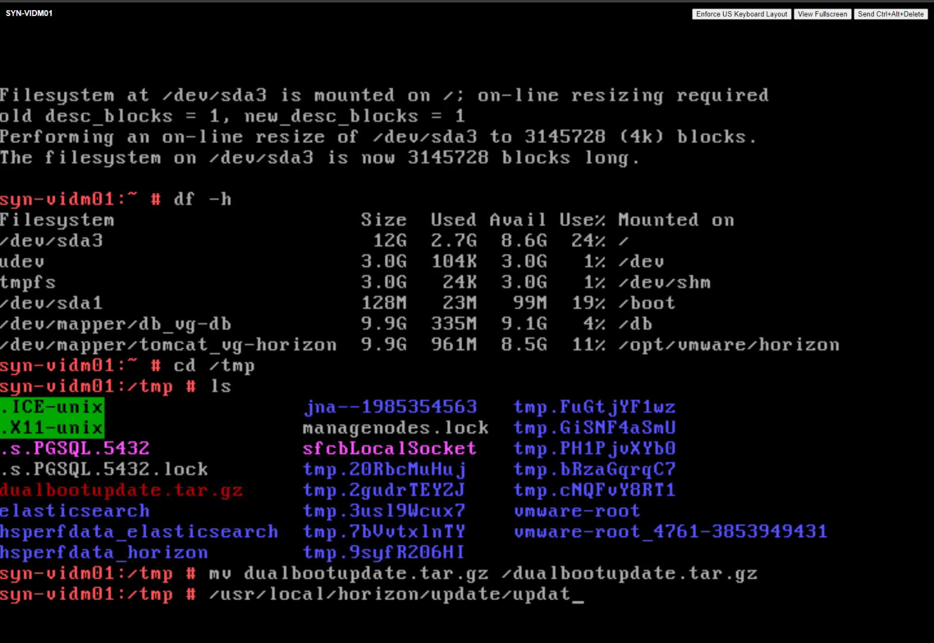
{"action": "type", "text": "emgr.hz"}
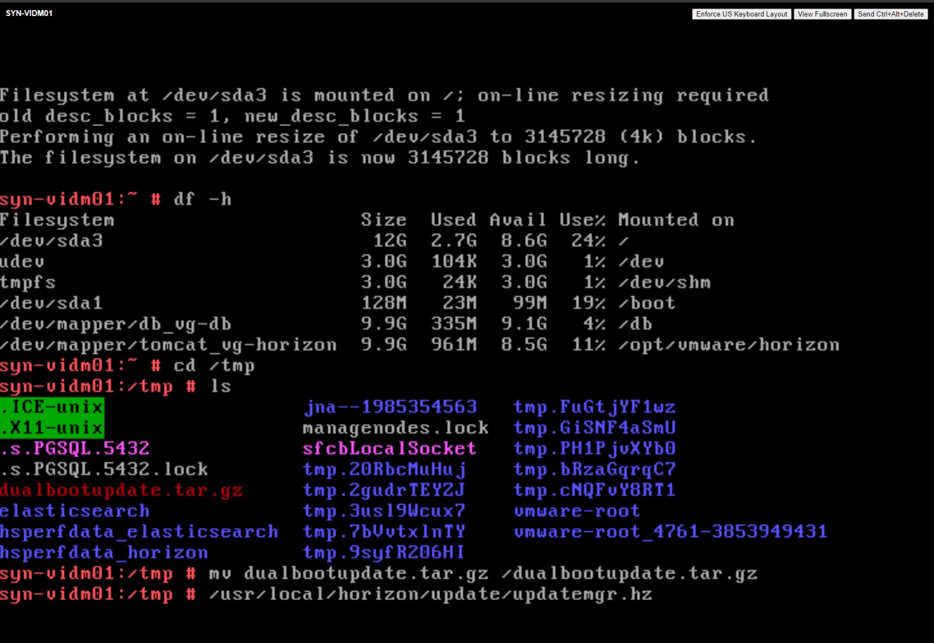
{"action": "type", "text": "n updateinstaller"}
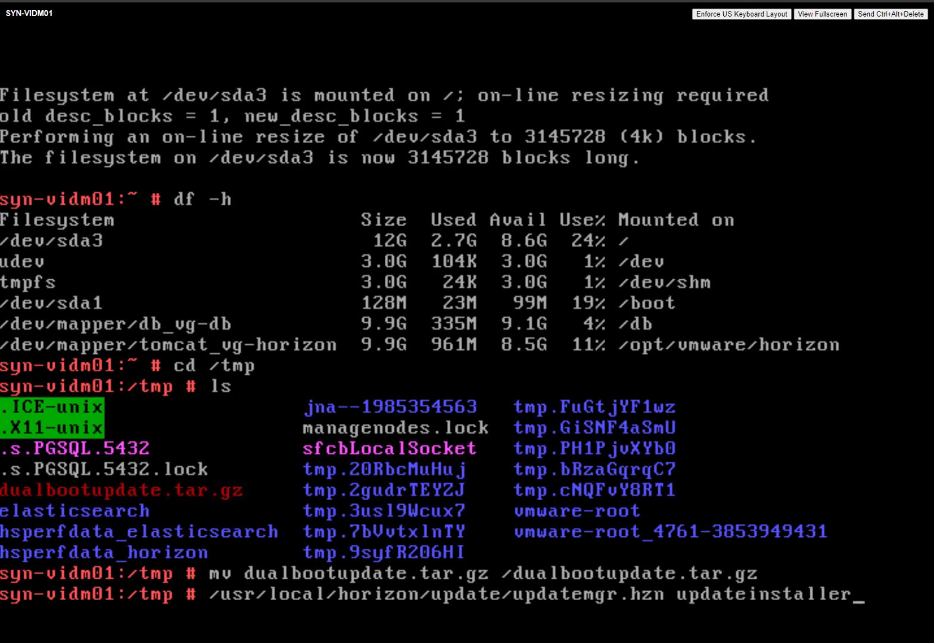
{"action": "key", "text": "Return"}
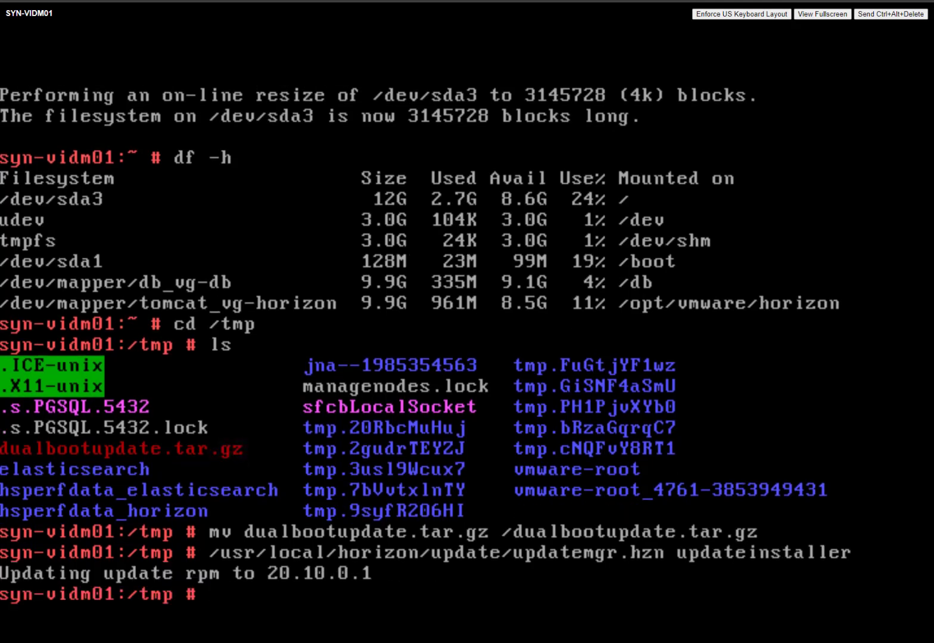
Check for available updates by running /usr/local/horizon/update/updatemgr.hzn check, answering y to proceed with the upgrade
{"action": "key", "text": "Up"}
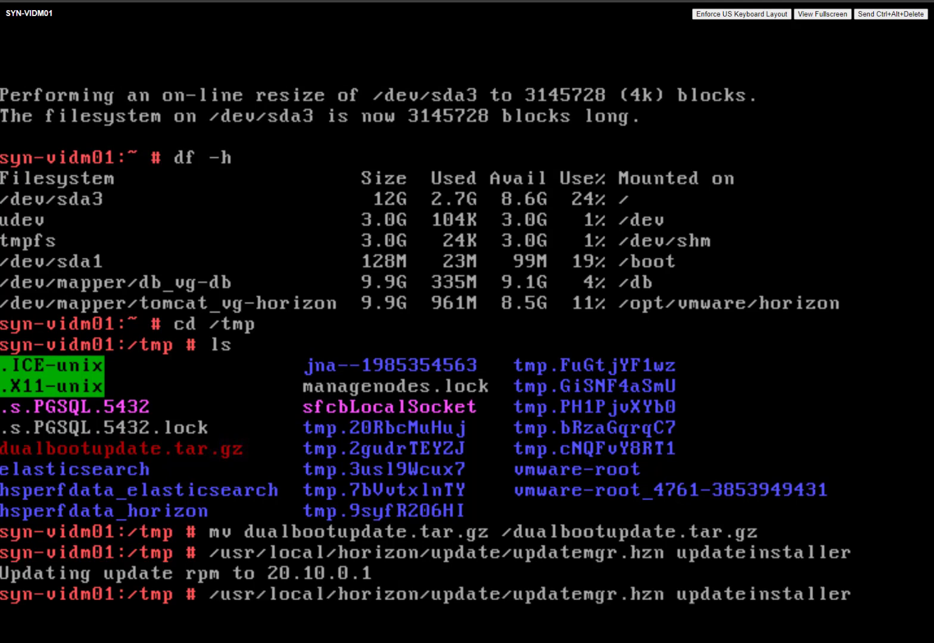
{"action": "key", "text": "BackSpace"}
{"action": "key", "text": "BackSpace"}
{"action": "key", "text": "BackSpace"}
{"action": "key", "text": "BackSpace"}
{"action": "key", "text": "BackSpace"}
{"action": "key", "text": "BackSpace"}
{"action": "key", "text": "BackSpace"}
{"action": "key", "text": "BackSpace"}
{"action": "key", "text": "BackSpace"}
{"action": "key", "text": "BackSpace"}
{"action": "key", "text": "BackSpace"}
{"action": "key", "text": "BackSpace"}
{"action": "key", "text": "BackSpace"}
{"action": "key", "text": "BackSpace"}
{"action": "key", "text": "BackSpace"}
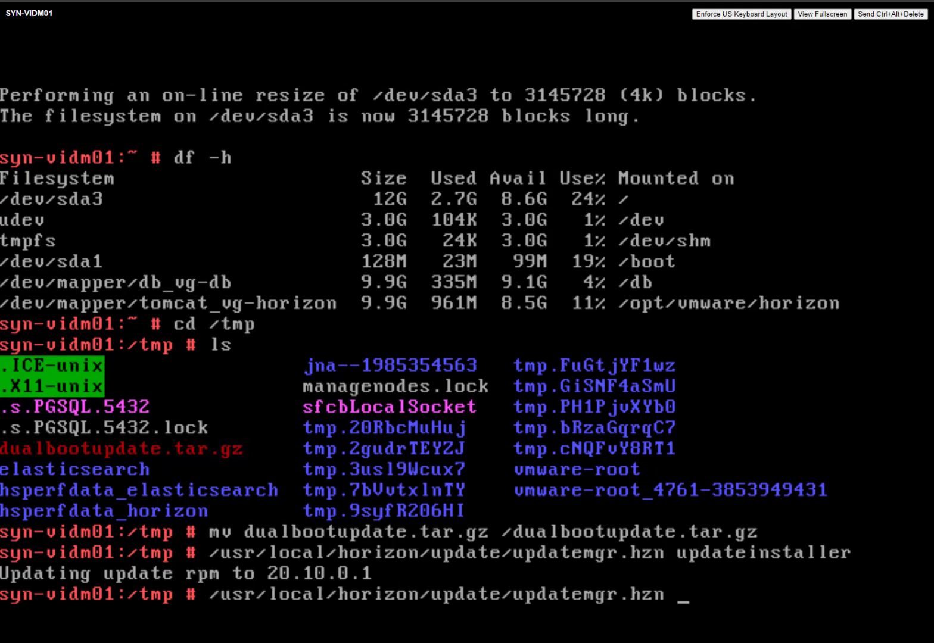
{"action": "type", "text": "check"}
{"action": "key", "text": "Return"}
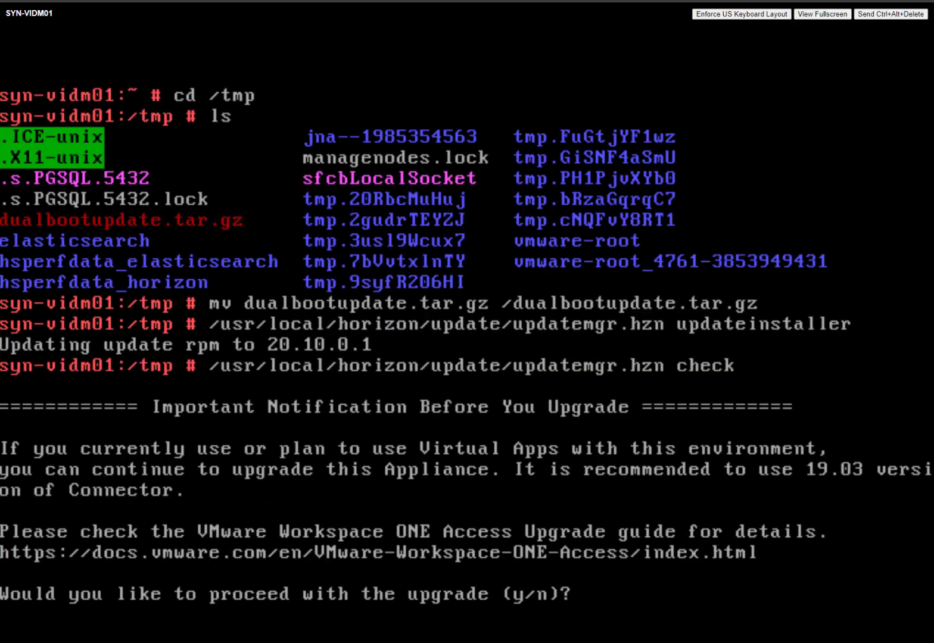
{"action": "type", "text": "y"}
{"action": "key", "text": "Return"}
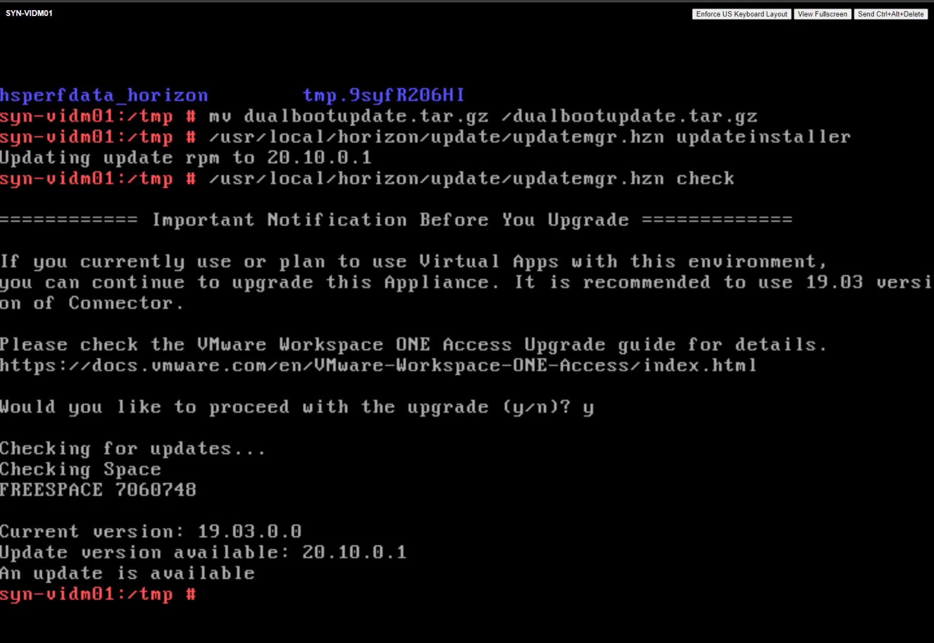
Start the appliance upgrade by running /usr/local/horizon/update/updatemgr.hzn update, answering y to proceed
{"action": "key", "text": "Up"}
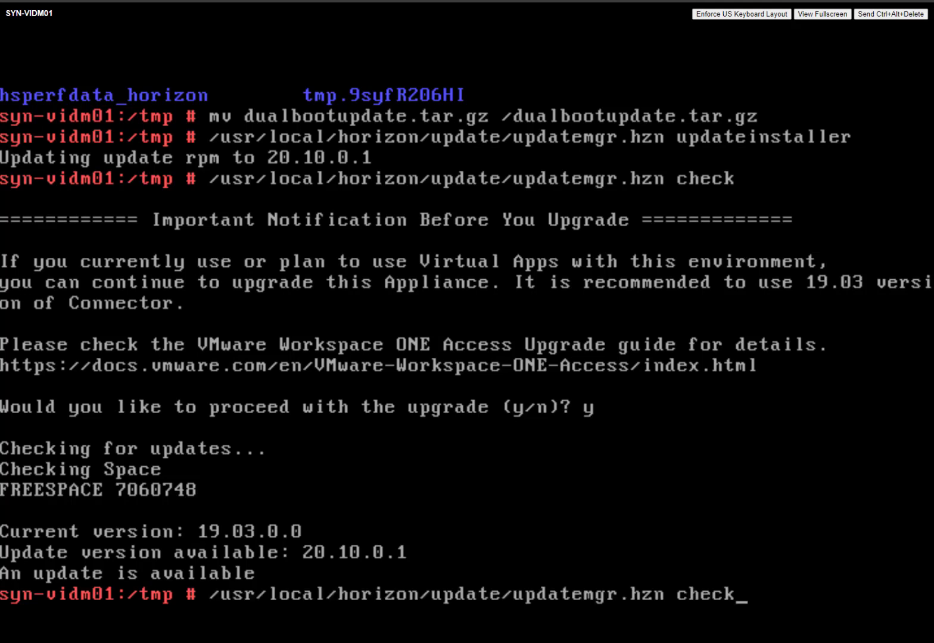
{"action": "key", "text": "BackSpace"}
{"action": "key", "text": "BackSpace"}
{"action": "key", "text": "BackSpace"}
{"action": "key", "text": "BackSpace"}
{"action": "key", "text": "BackSpace"}
{"action": "type", "text": "in"}
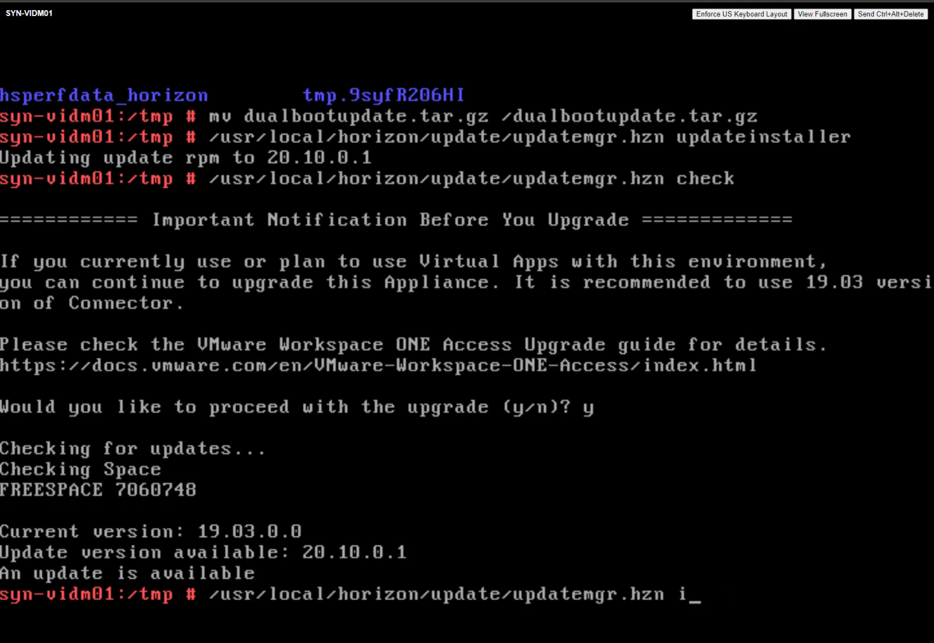
{"action": "key", "text": "BackSpace"}
{"action": "key", "text": "BackSpace"}
{"action": "type", "text": "update"}
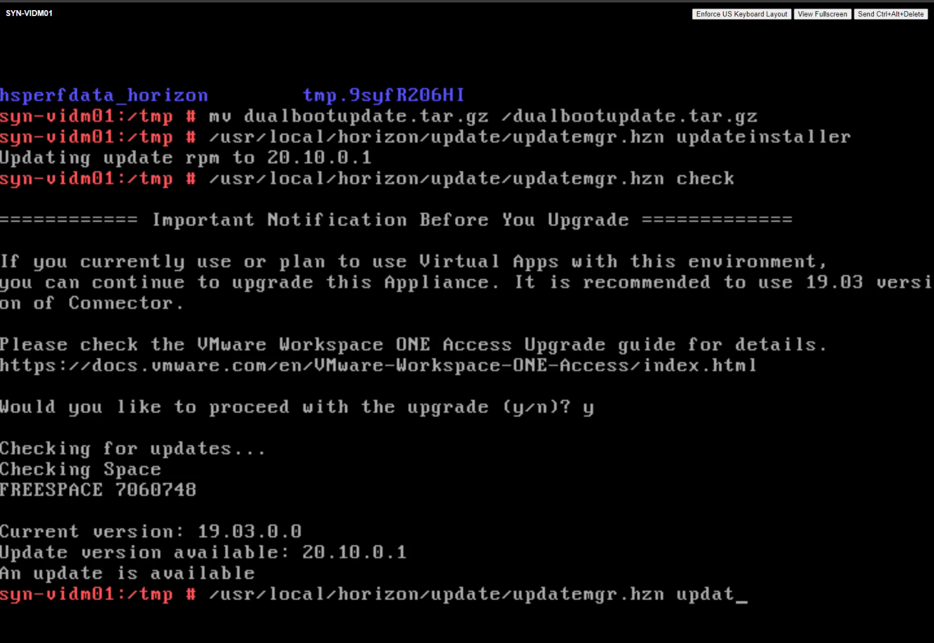
{"action": "key", "text": "Return"}
{"action": "type", "text": "y"}
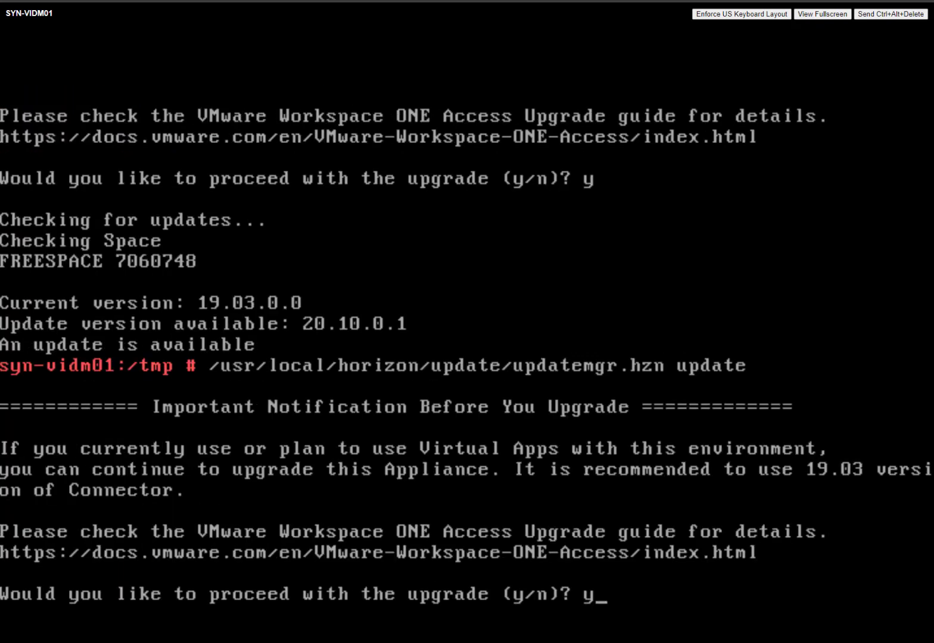
{"action": "key", "text": "Return"}
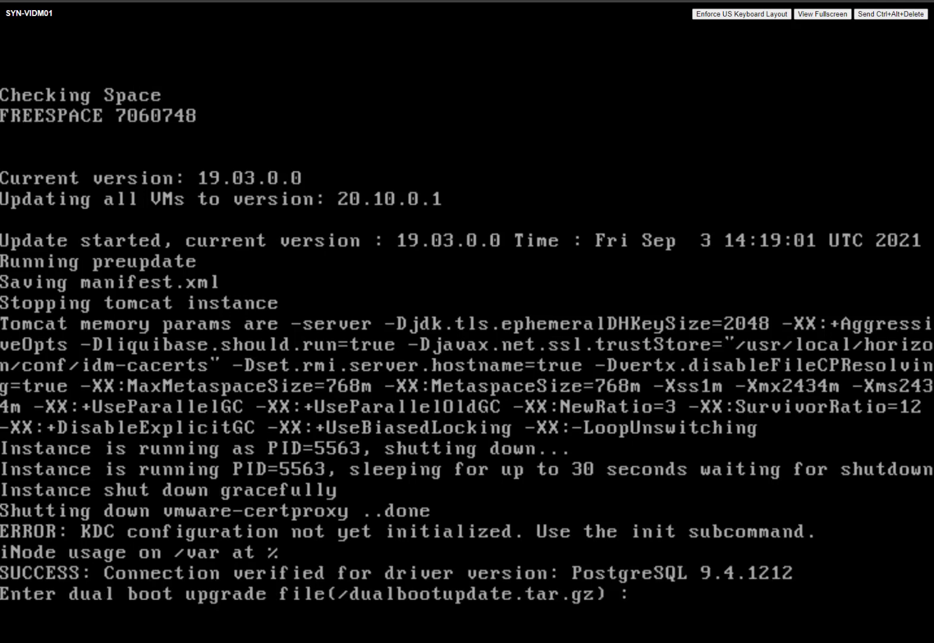
Supply /dualbootupdate.tar.gz as the dual boot upgrade file and reboot the appliance once the update completes
{"action": "type", "text": "/dualbootupdate."}
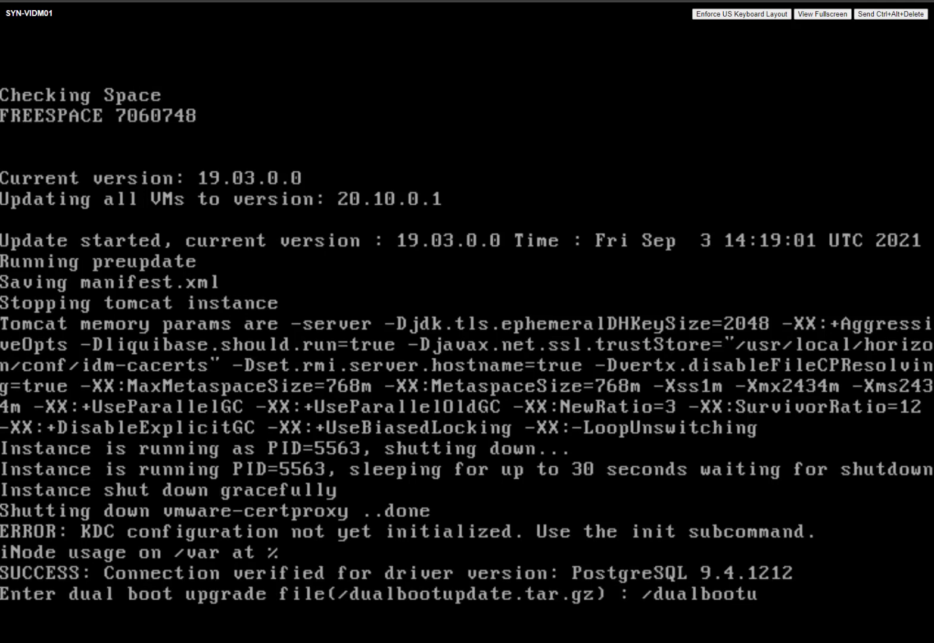
{"action": "type", "text": "tar.gz"}
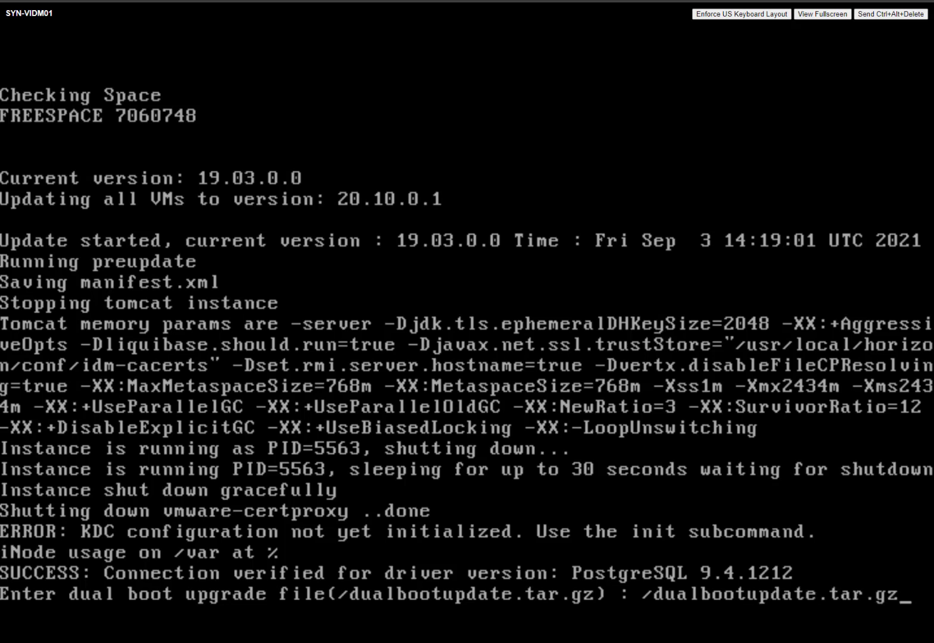
{"action": "key", "text": "Return"}
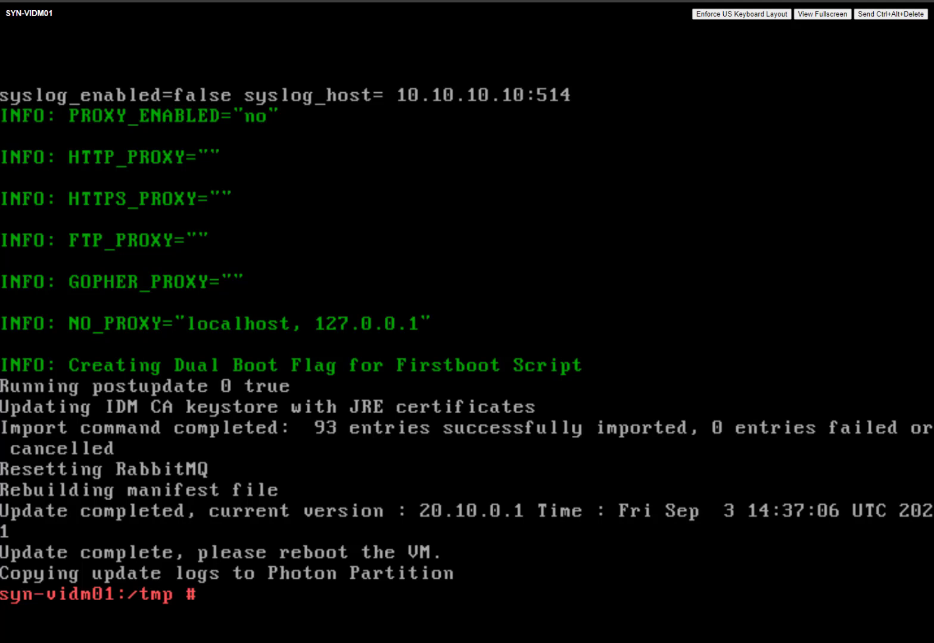
{"action": "type", "text": "reboot"}
{"action": "key", "text": "Return"}
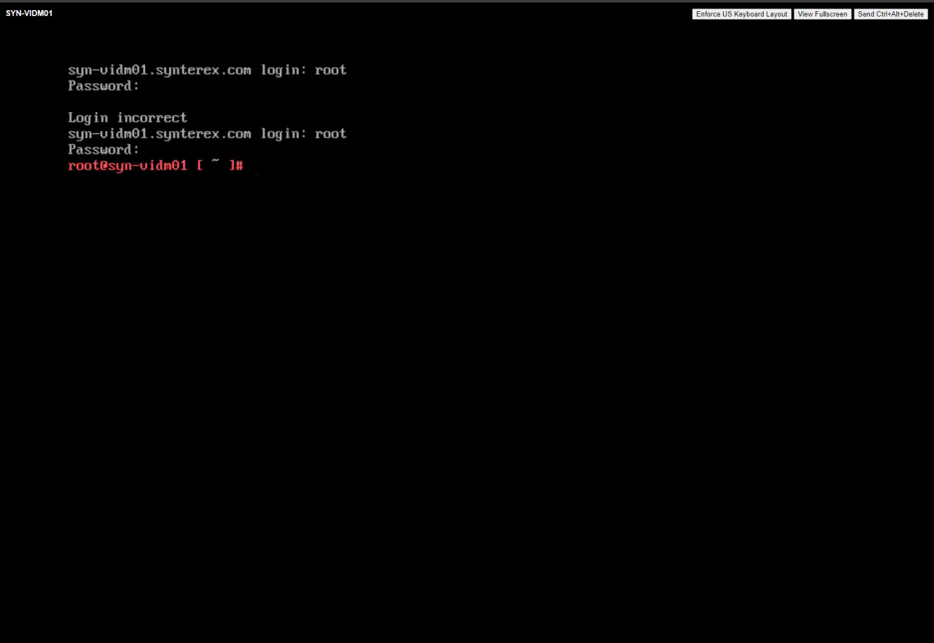
Check the appliance's installed version by running vamicli version --appliance
{"action": "type", "text": "vamicli version --applian"}
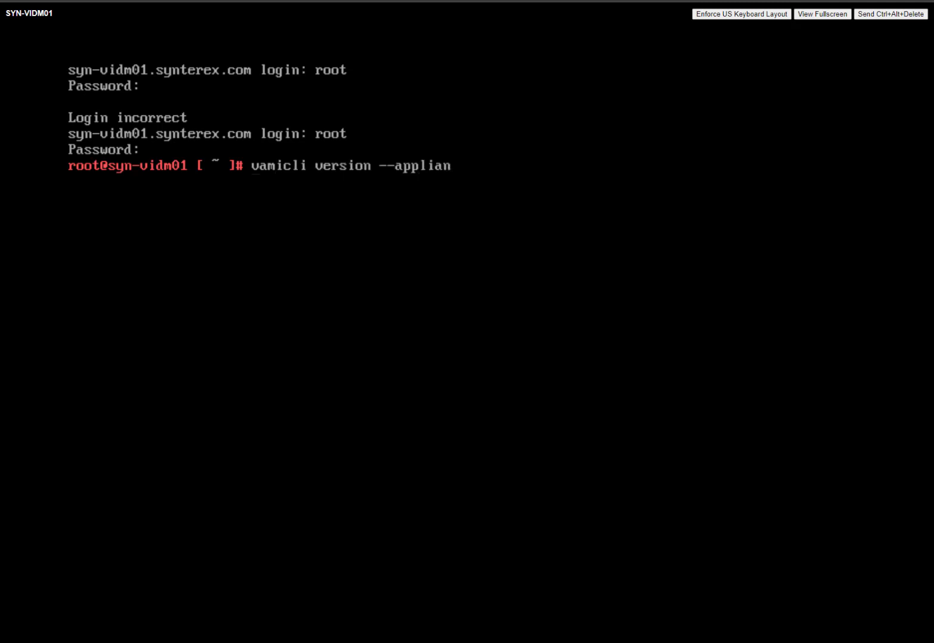
{"action": "type", "text": "ce"}
{"action": "key", "text": "Return"}
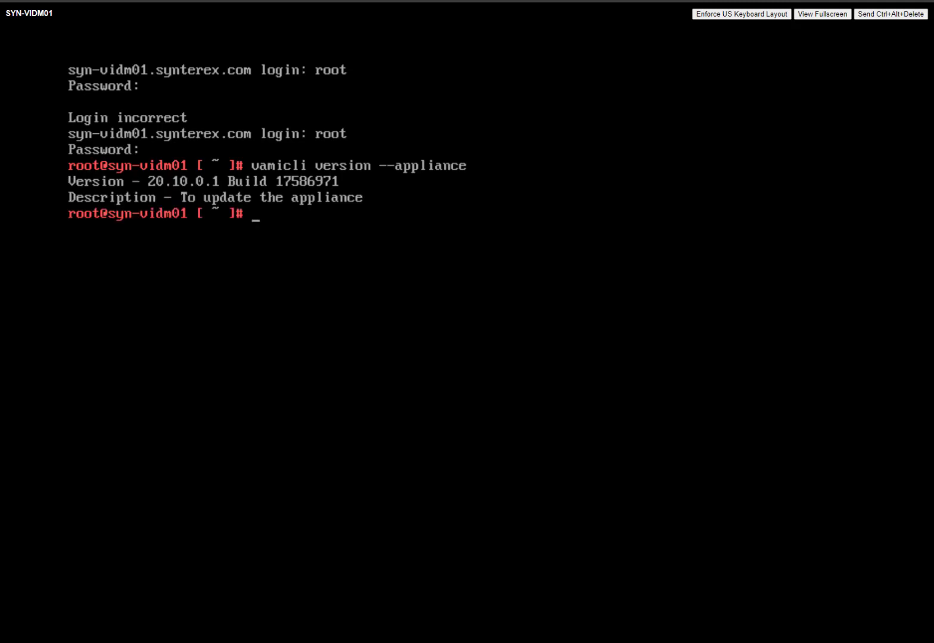